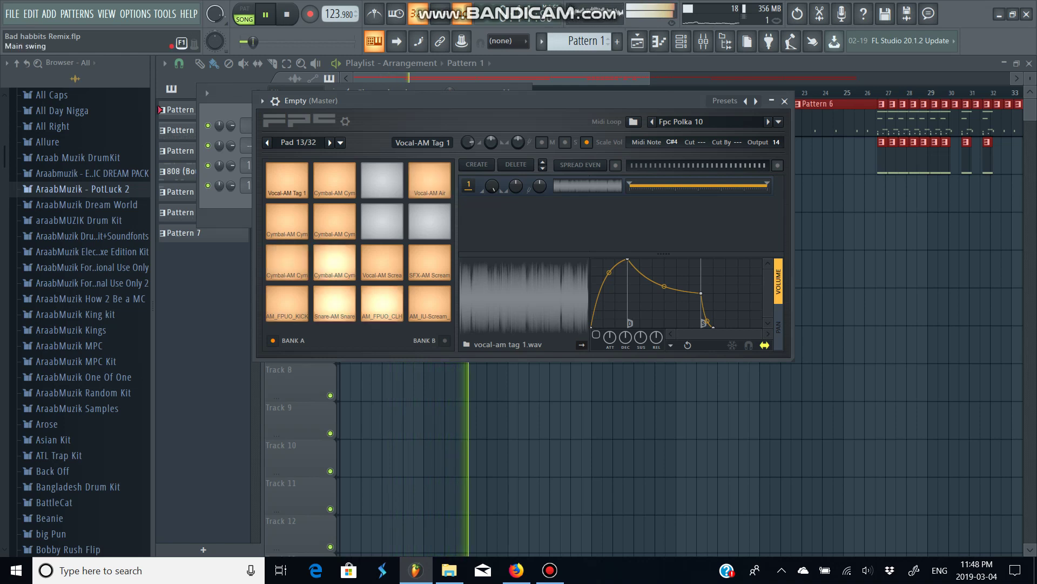
# Show the playlist and examine the Pattern 2 and 808 (Bounce) clips while the song plays.
pyautogui.press('F5')
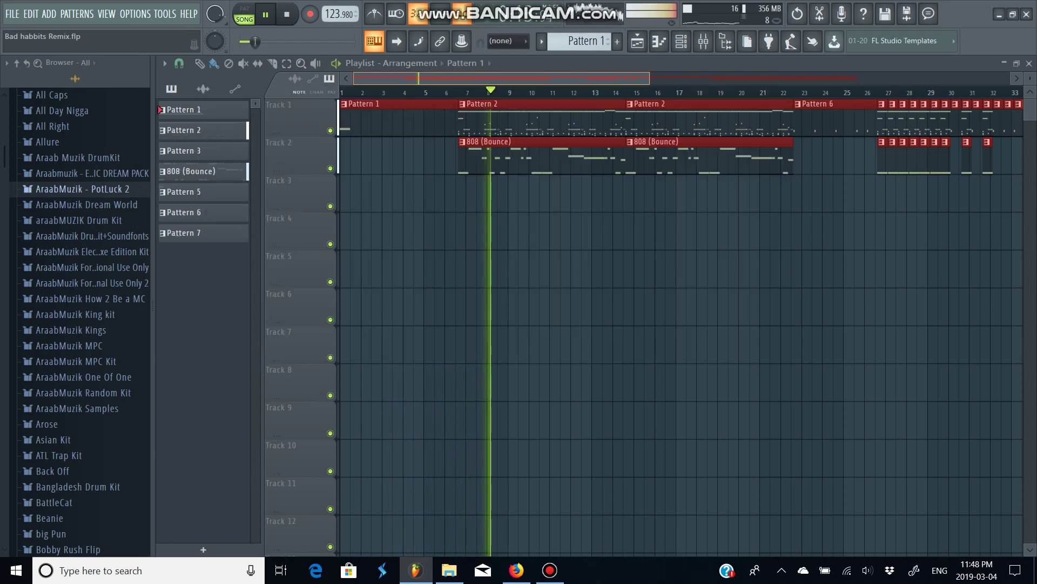
pyautogui.scroll(3, 478, 324)
pyautogui.hscroll(2, 478, 324)
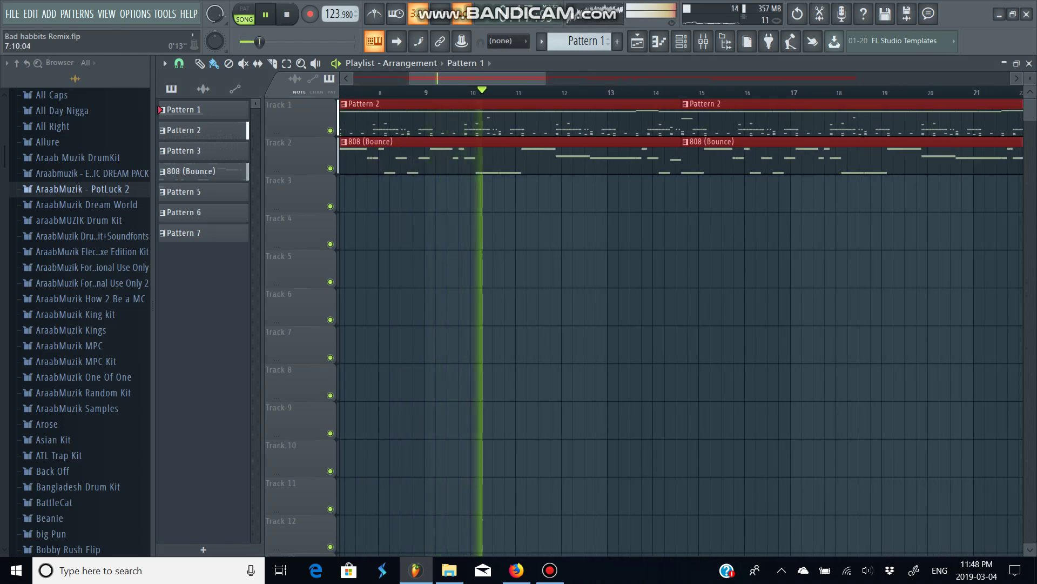
pyautogui.moveTo(545, 79); pyautogui.dragTo(588, 79)
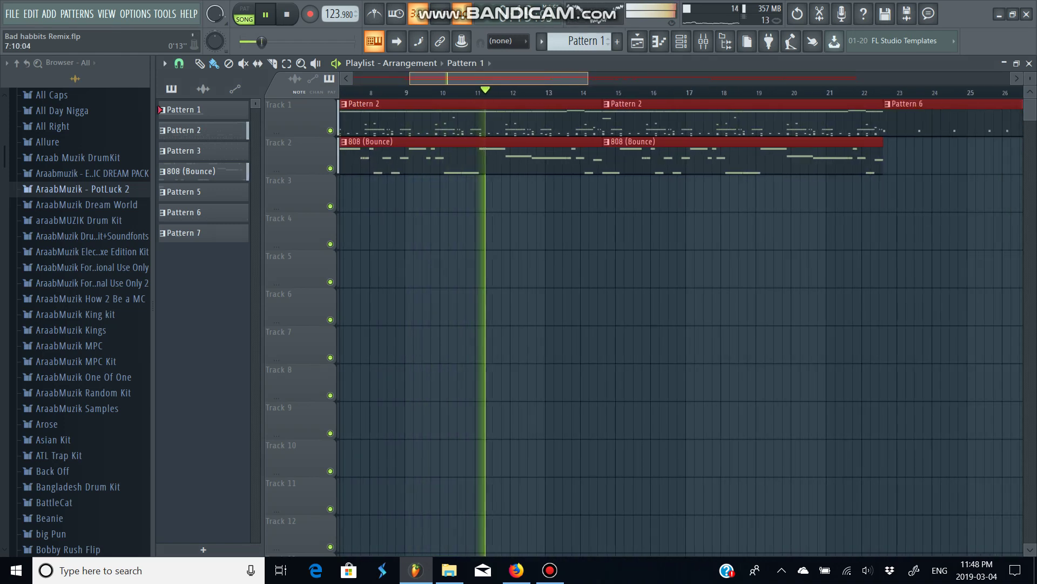
pyautogui.scroll(-1, 681, 324)
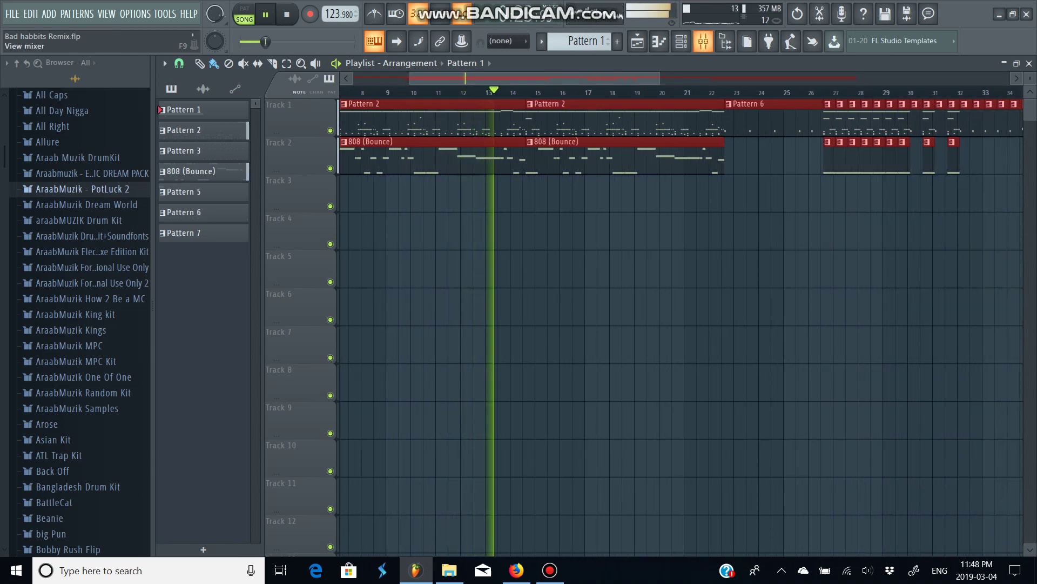
pyautogui.click(720, 194)
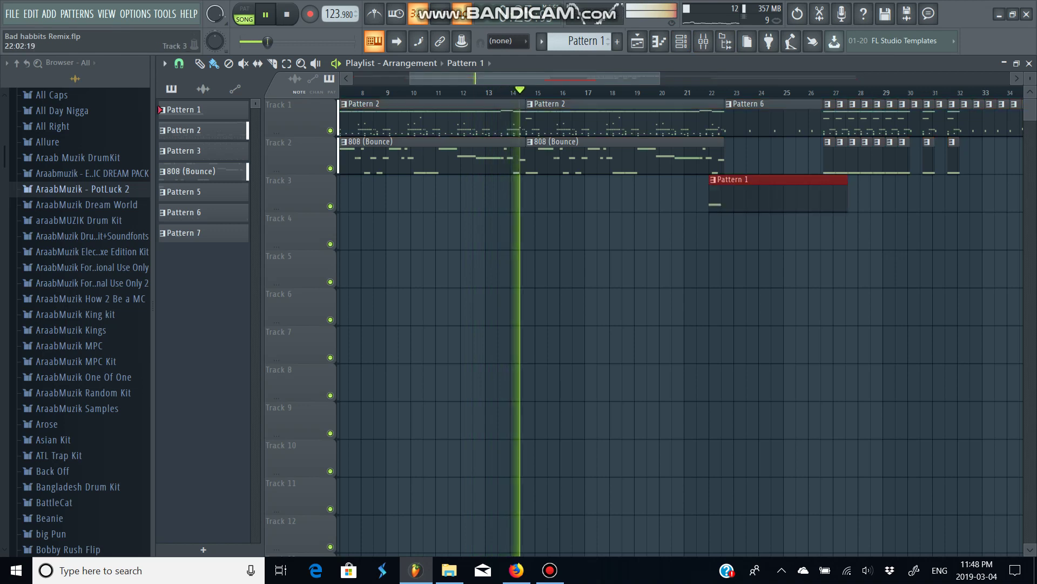
pyautogui.rightClick(741, 193)
pyautogui.moveTo(659, 79); pyautogui.dragTo(589, 79)
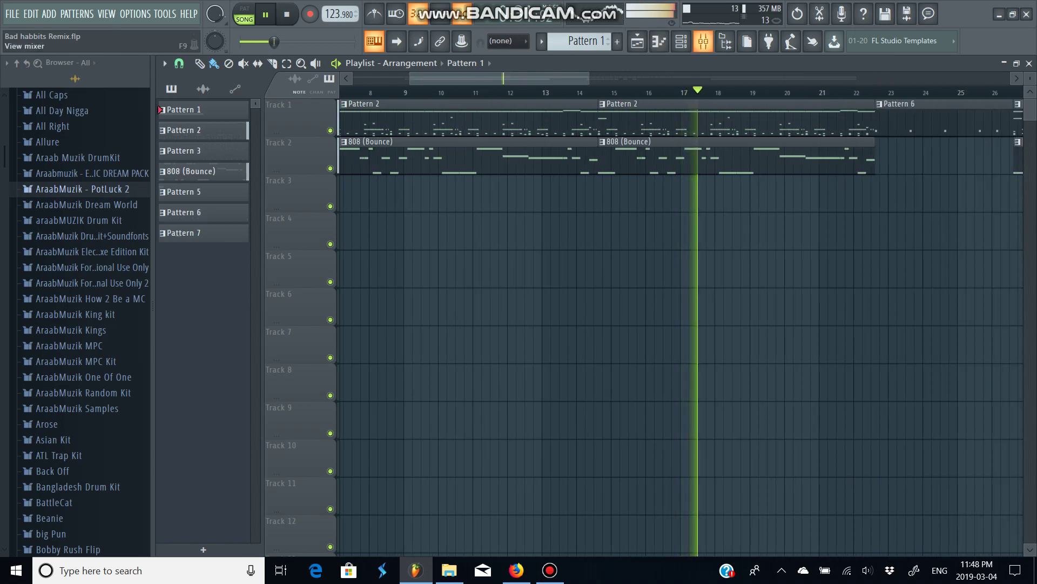
# Lower the Hi Hats mixer track's volume to -3.4 dB.
pyautogui.click(703, 41)
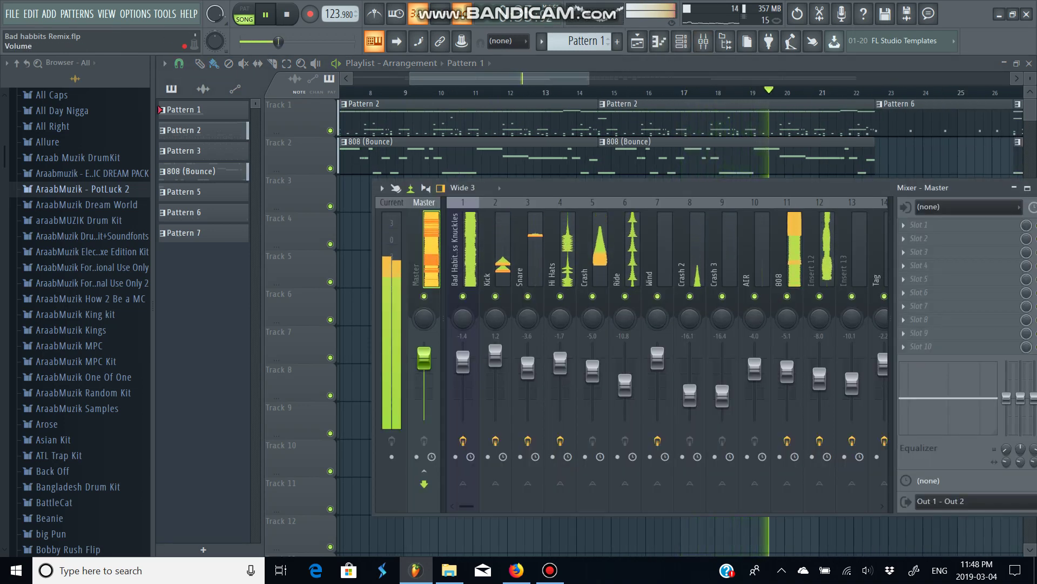
pyautogui.click(561, 259)
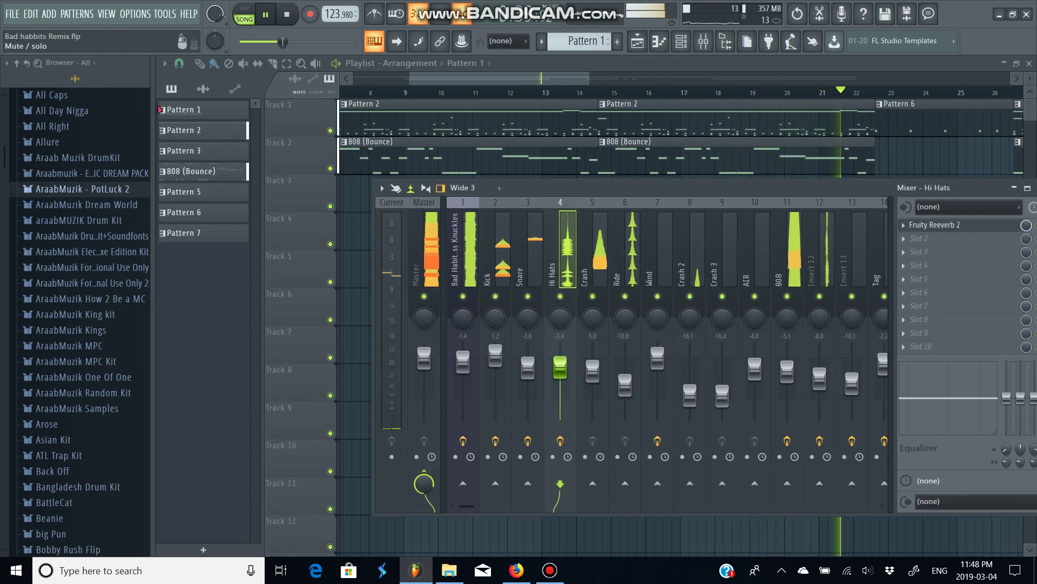
pyautogui.press('F9')
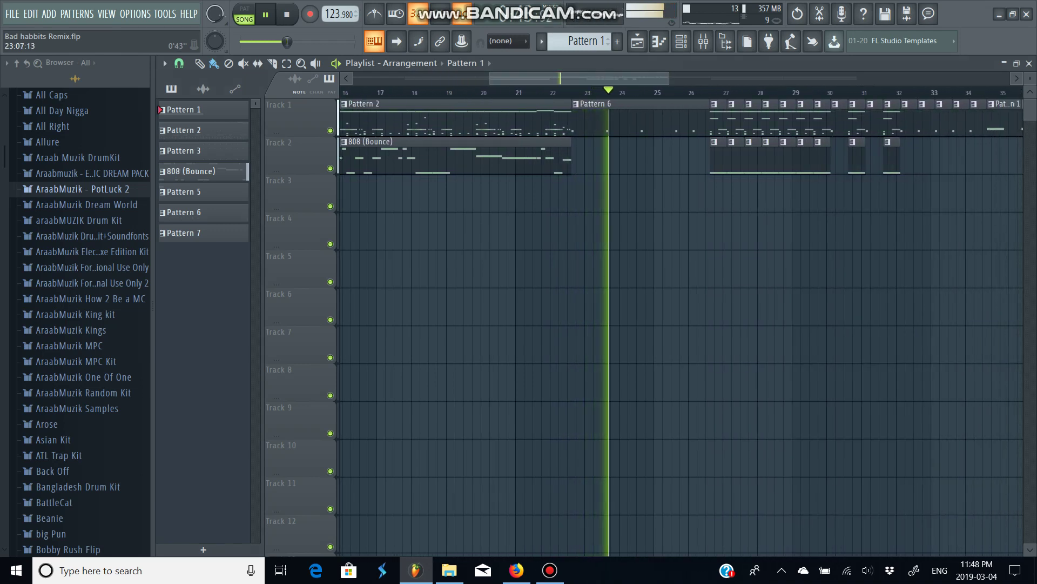
# Follow the playback from Pattern 6 through the final Pattern 2 section, checking the mixer levels, and close the playlist.
pyautogui.moveTo(613, 79); pyautogui.dragTo(626, 79)
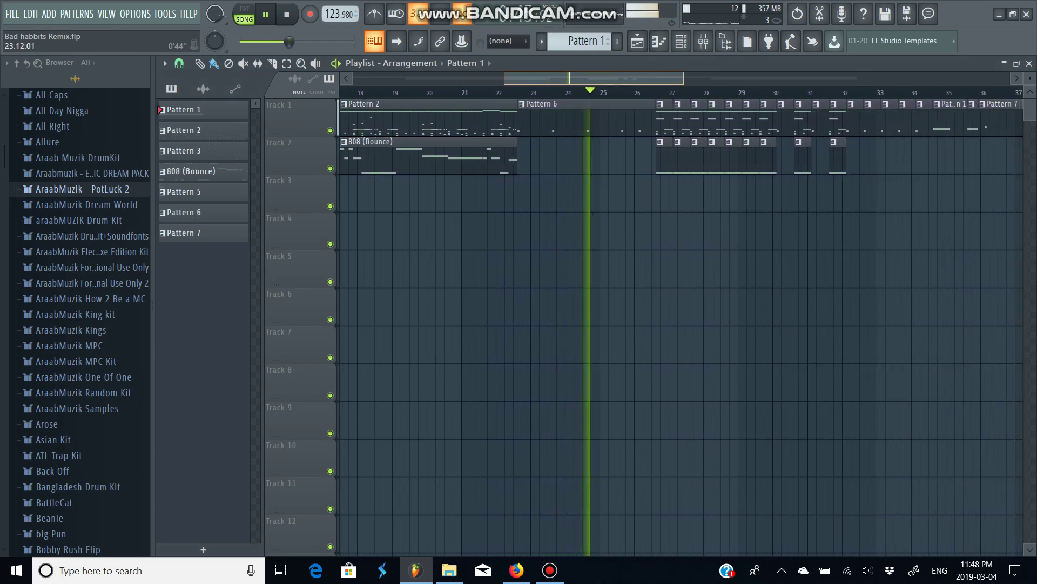
pyautogui.scroll(3, 629, 244)
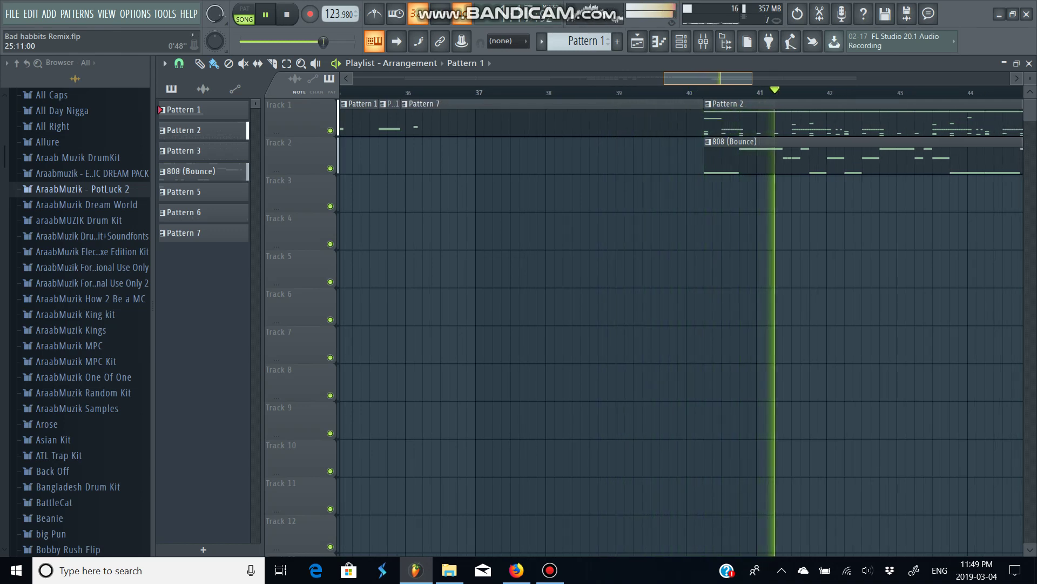
pyautogui.press('F9')
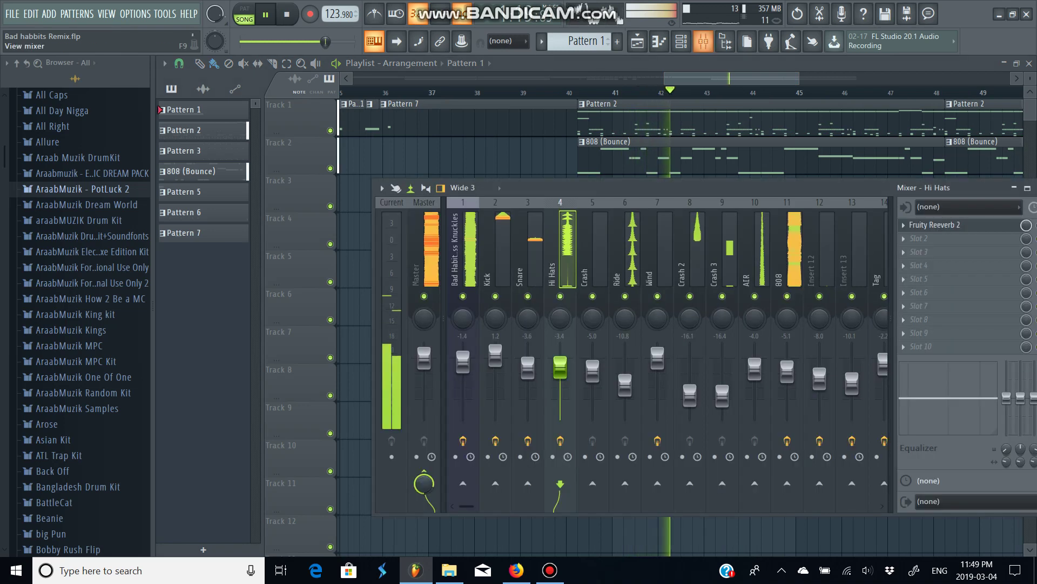
pyautogui.press('F9')
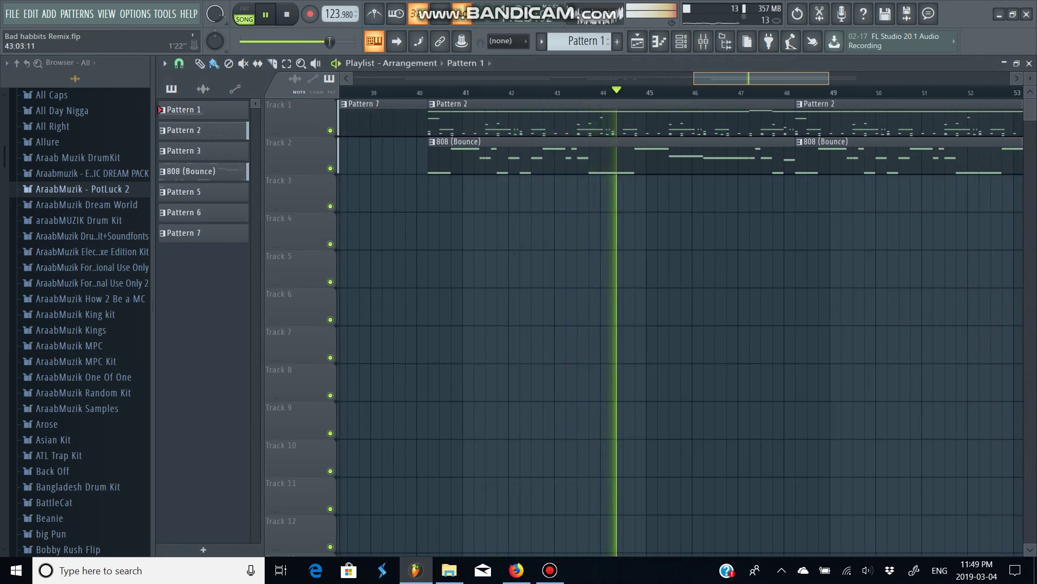
pyautogui.moveTo(831, 78); pyautogui.dragTo(945, 79)
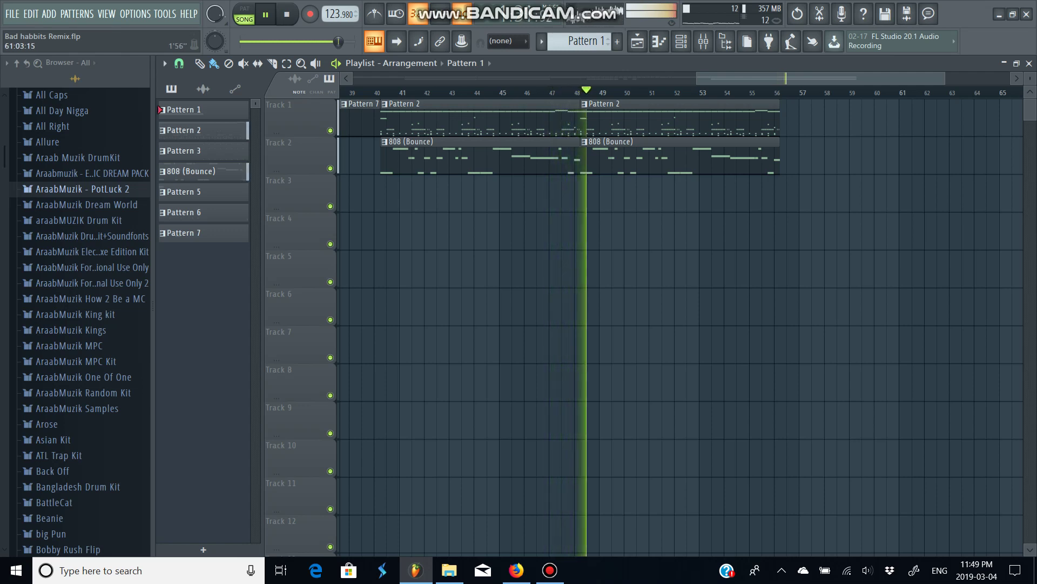
pyautogui.click(1029, 63)
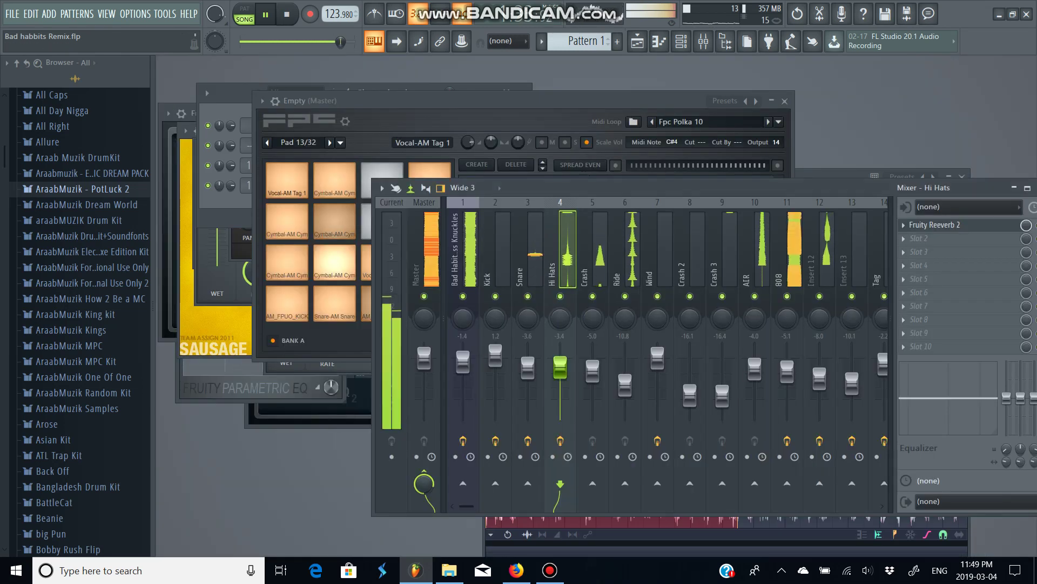
# Bring the FPC forward and audition the Bad Habits sample chops on its bank B pads, including pads 17, 19, 20 and 21.
pyautogui.click(518, 101)
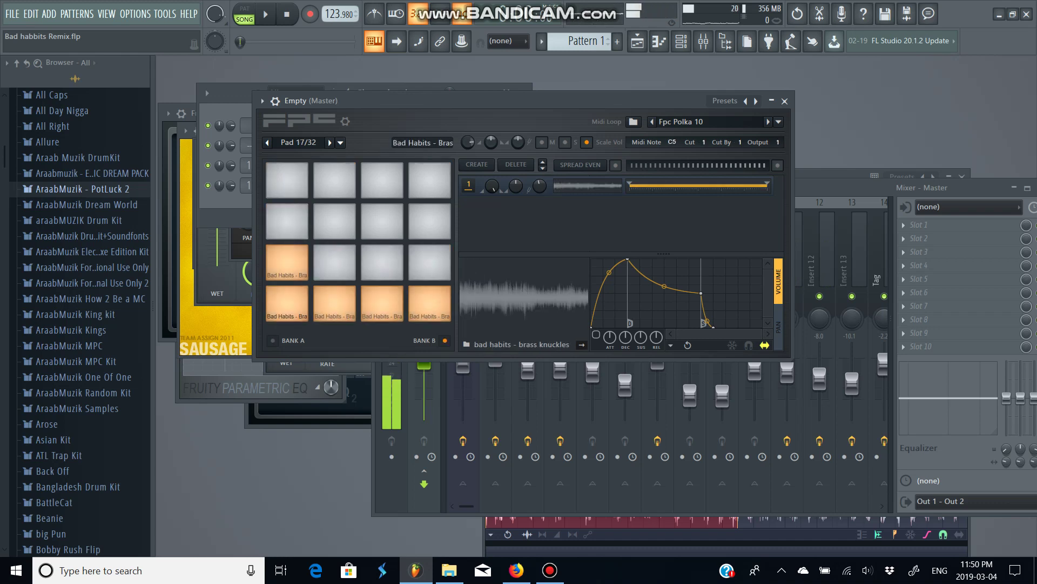
pyautogui.press('s')
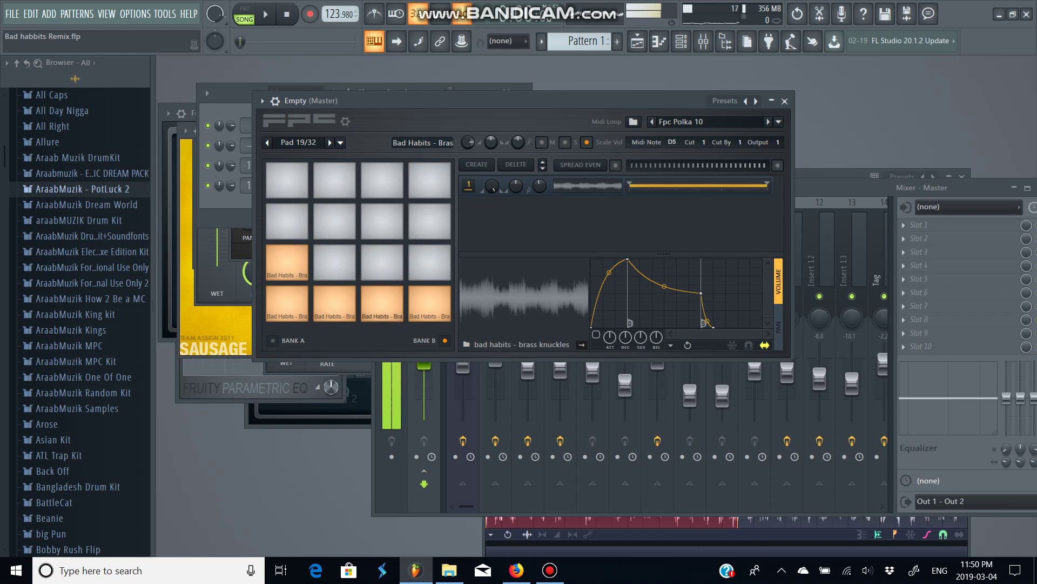
pyautogui.press('d')
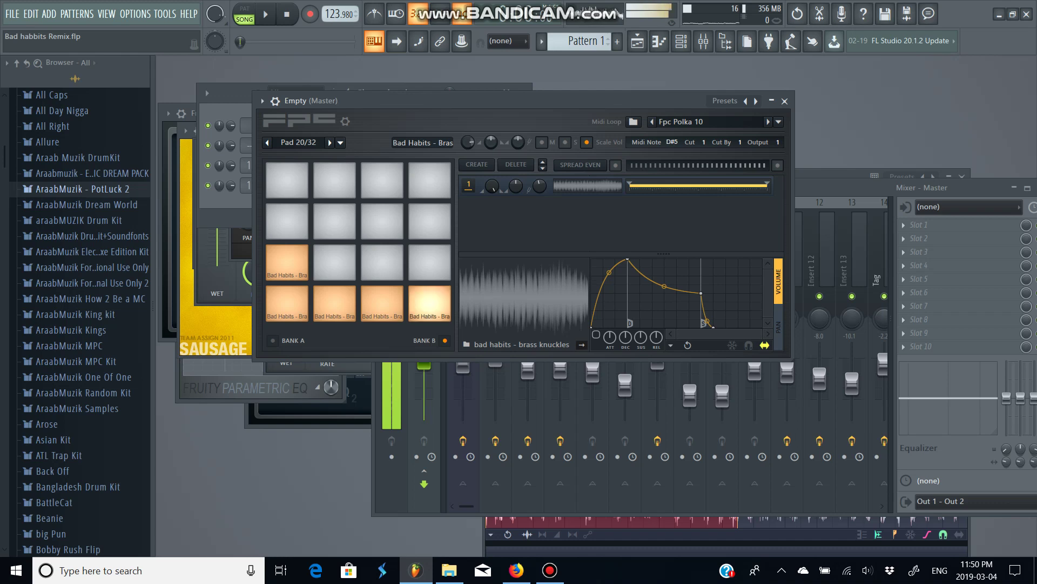
pyautogui.press('c')
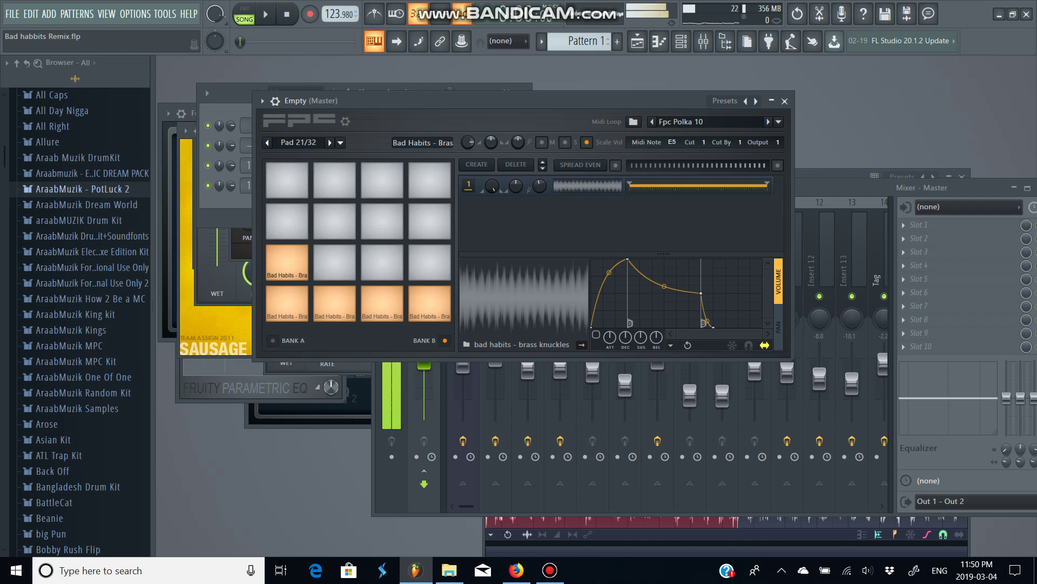
pyautogui.press('z')
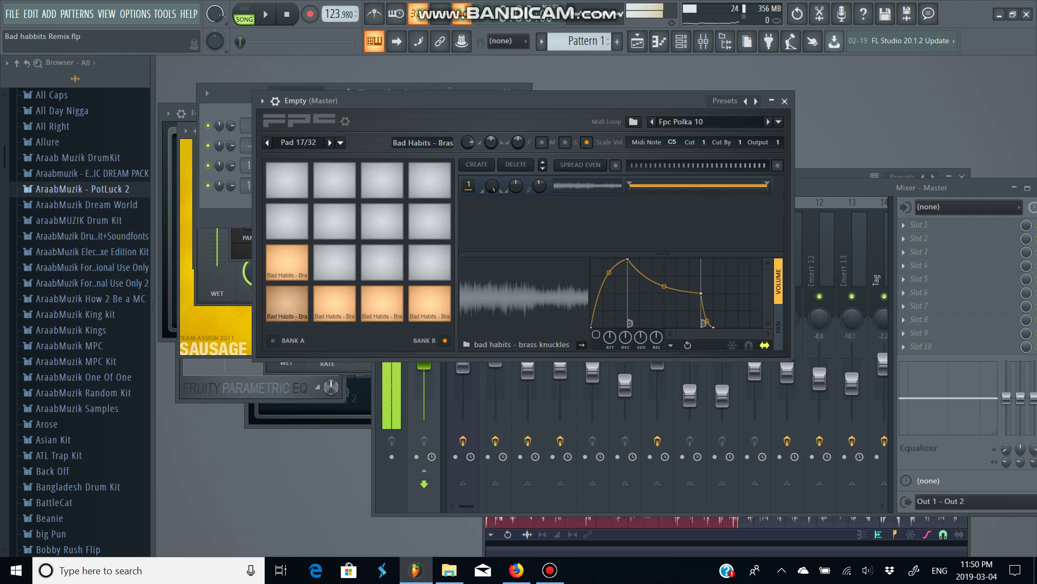
# Mute the Bad Habits Brass Knuckles mixer track and play the song from the Pattern 2 clip near bar 40.
pyautogui.press('F9')
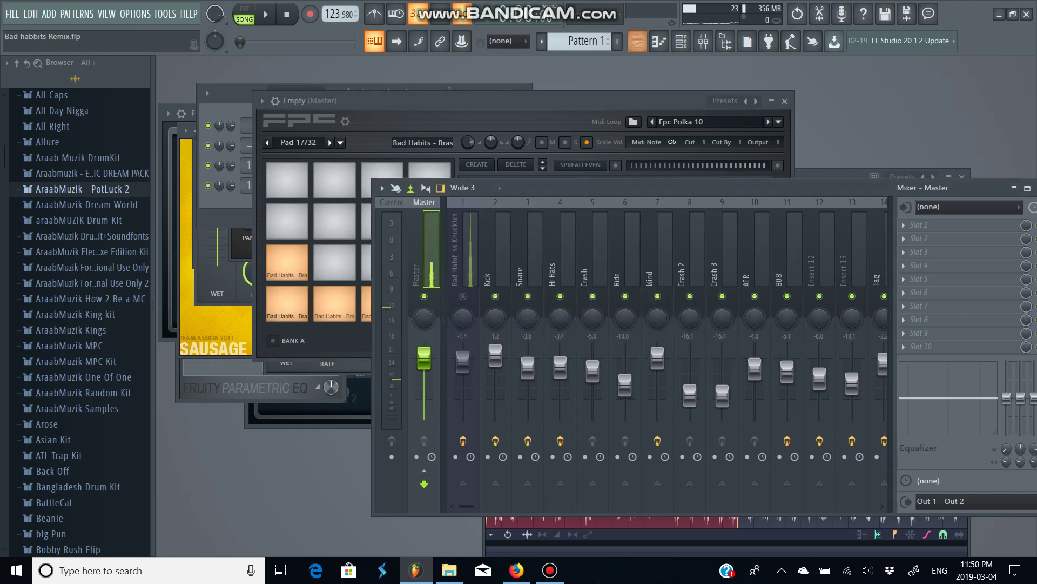
pyautogui.press('F5')
pyautogui.click(381, 91)
pyautogui.scroll(5, 381, 92)
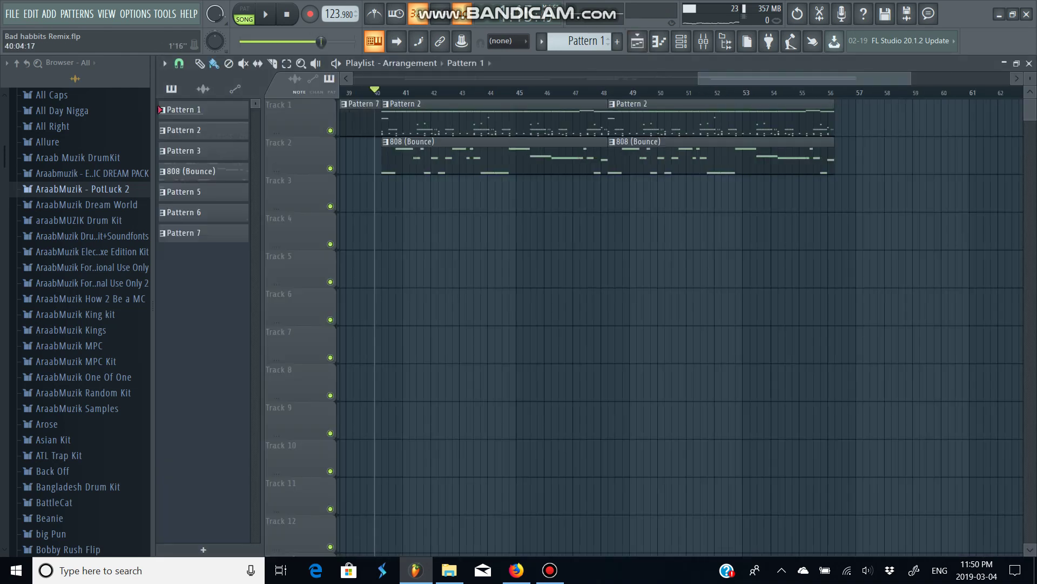
pyautogui.click(383, 91)
pyautogui.press('space')
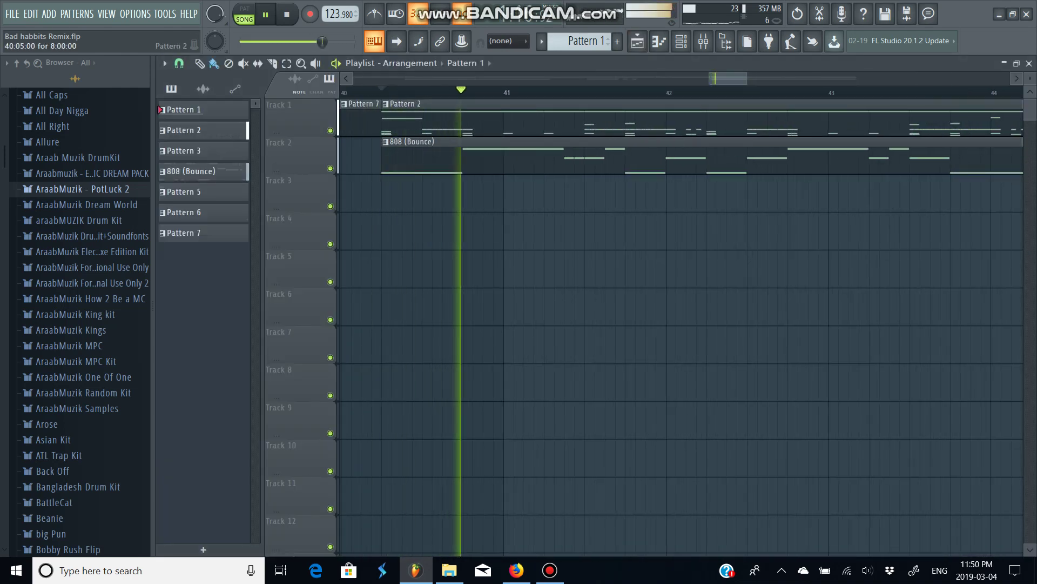
# Adjust the computer's system volume to about 34 while the song plays.
pyautogui.press('XF86AudioRaiseVolume')
pyautogui.press('XF86AudioRaiseVolume')
pyautogui.press('XF86AudioRaiseVolume')
pyautogui.press('XF86AudioRaiseVolume')
pyautogui.press('XF86AudioRaiseVolume')
pyautogui.press('XF86AudioRaiseVolume')
pyautogui.press('XF86AudioRaiseVolume')
pyautogui.press('XF86AudioRaiseVolume')
pyautogui.press('XF86AudioRaiseVolume')
pyautogui.press('XF86AudioRaiseVolume')
pyautogui.press('XF86AudioLowerVolume')
pyautogui.press('XF86AudioLowerVolume')
pyautogui.press('XF86AudioLowerVolume')
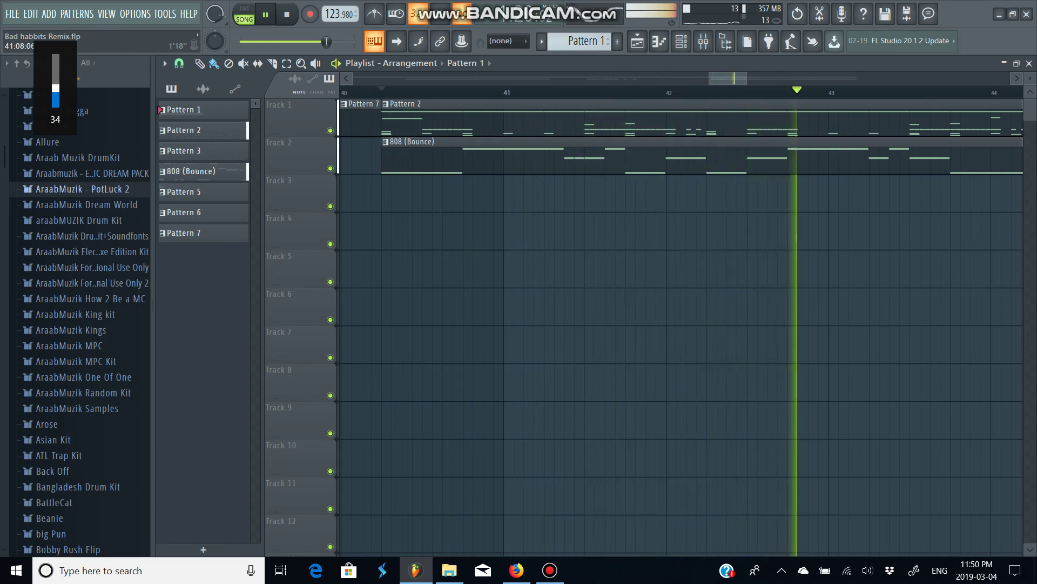
pyautogui.press('XF86AudioLowerVolume')
# Lower the Insert 12 mixer track's volume to -9.1 dB.
pyautogui.moveTo(747, 78); pyautogui.dragTo(857, 78)
pyautogui.press('pagedown')
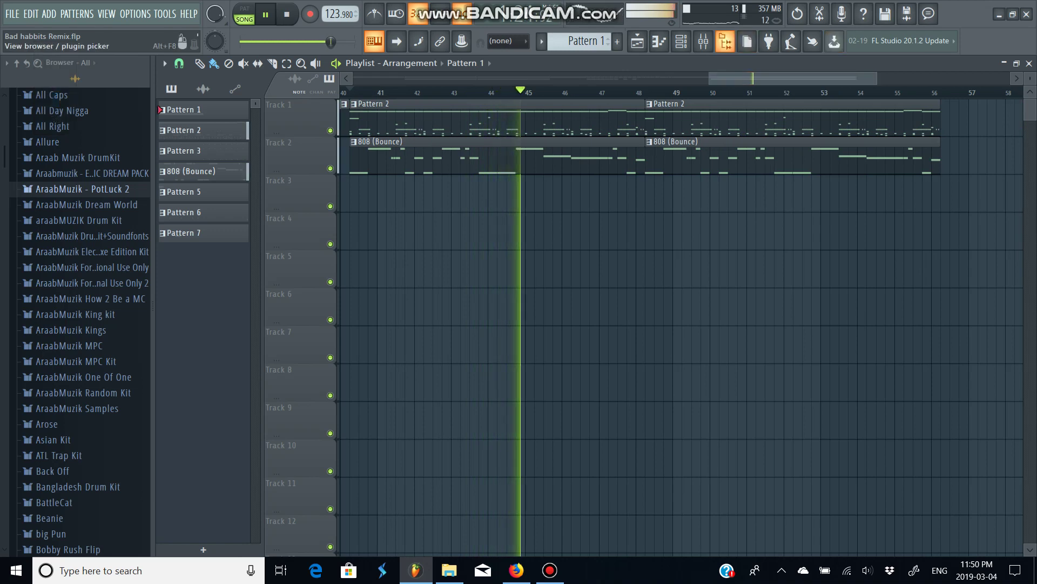
pyautogui.click(704, 42)
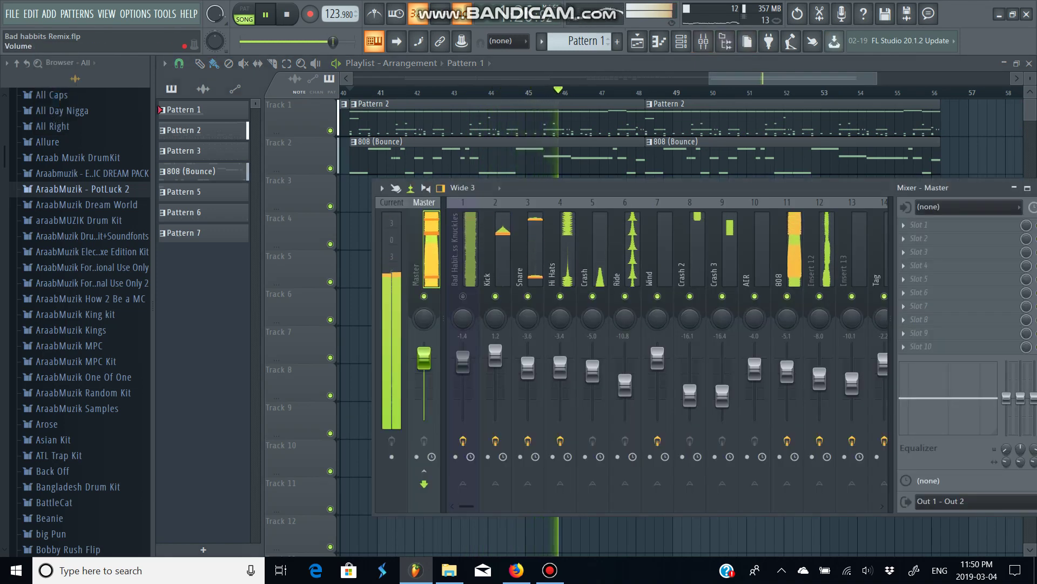
pyautogui.click(819, 381)
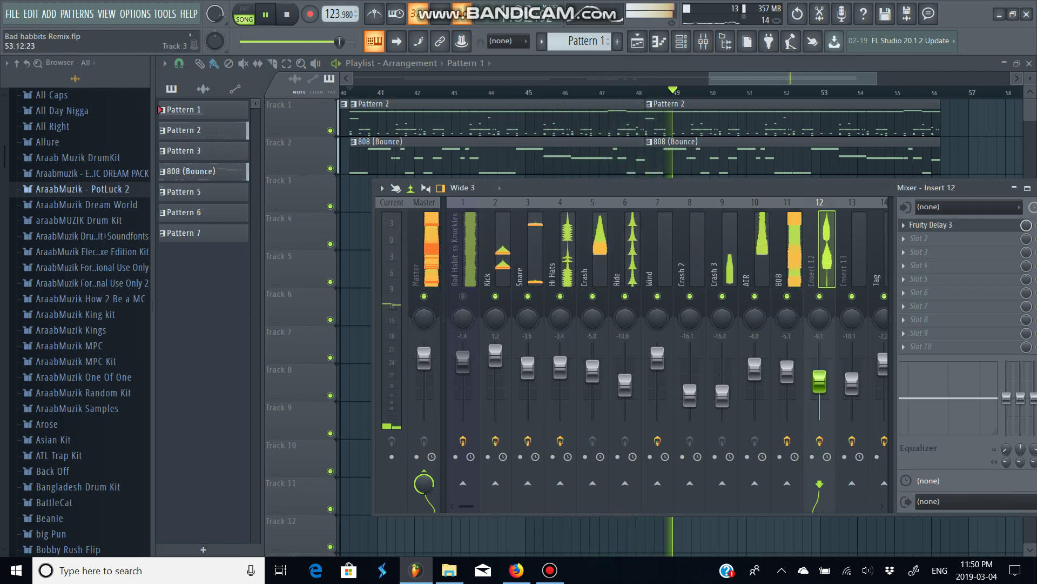
# Follow the playback through the last Pattern 2 and 808 (Bounce) clips to the end of the song.
pyautogui.moveTo(877, 78); pyautogui.dragTo(909, 78)
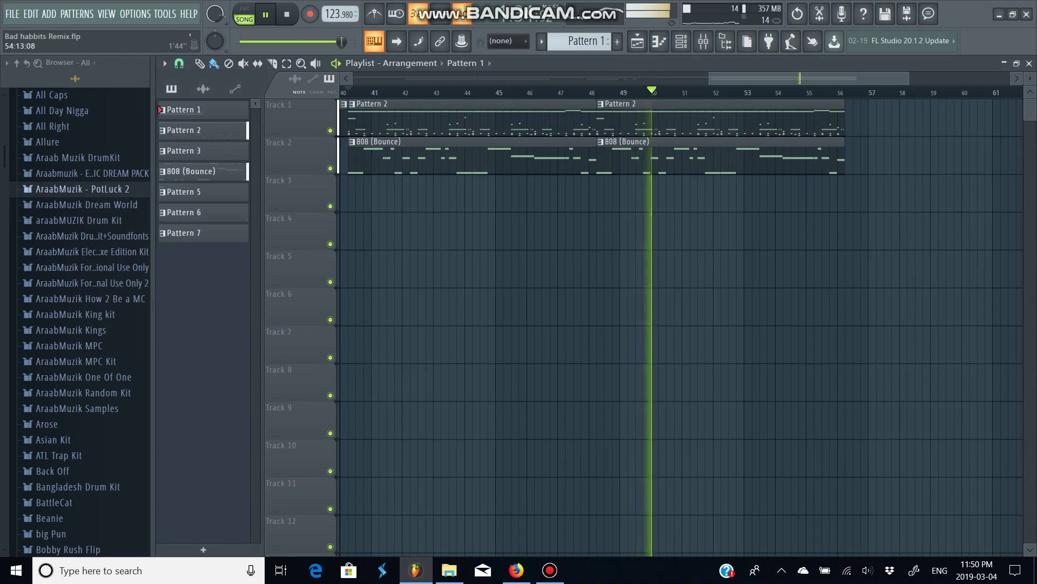
pyautogui.scroll(3, 716, 324)
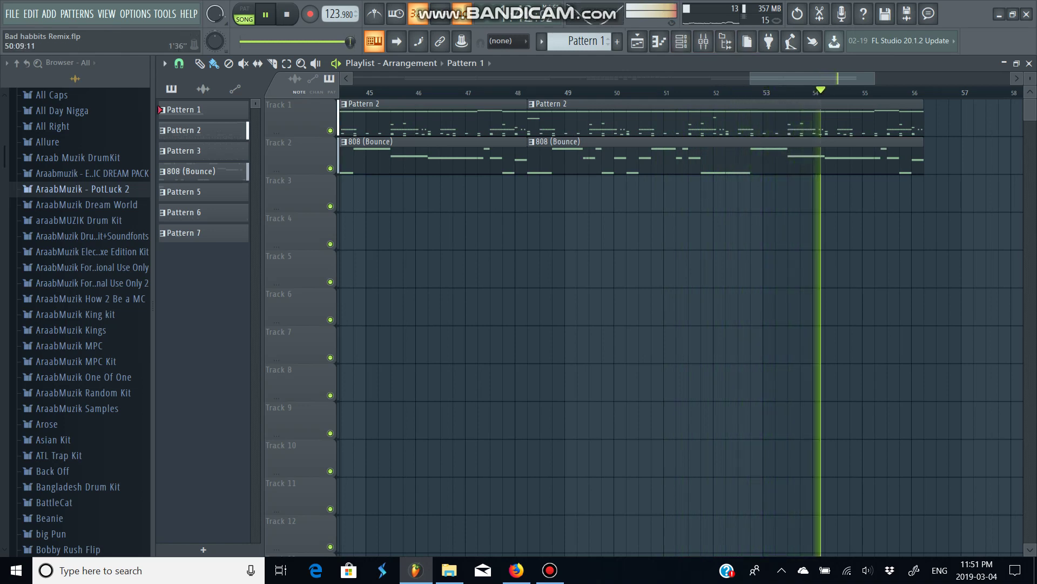
pyautogui.moveTo(874, 78); pyautogui.dragTo(914, 79)
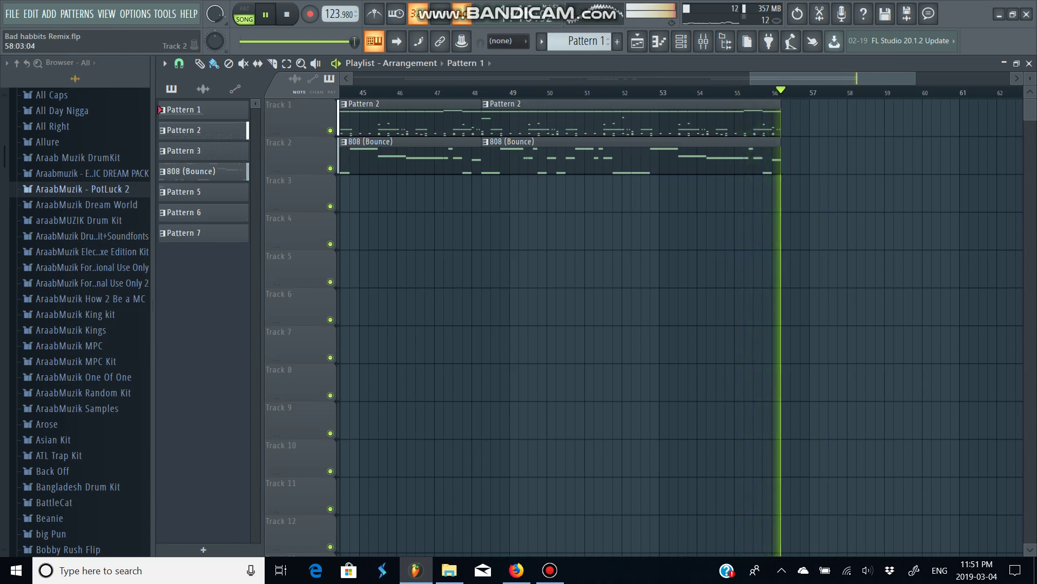
# Solo the Bad Habits Brass Knuckles mixer track and play from the last Pattern 2 clip at bar 48.
pyautogui.press('F9')
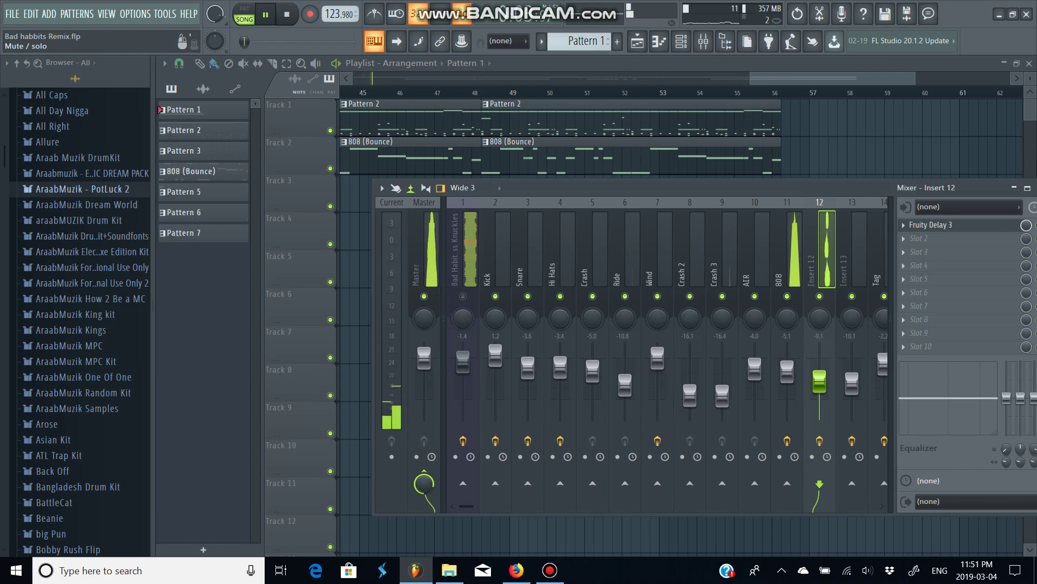
pyautogui.rightClick(463, 296)
pyautogui.click(482, 92)
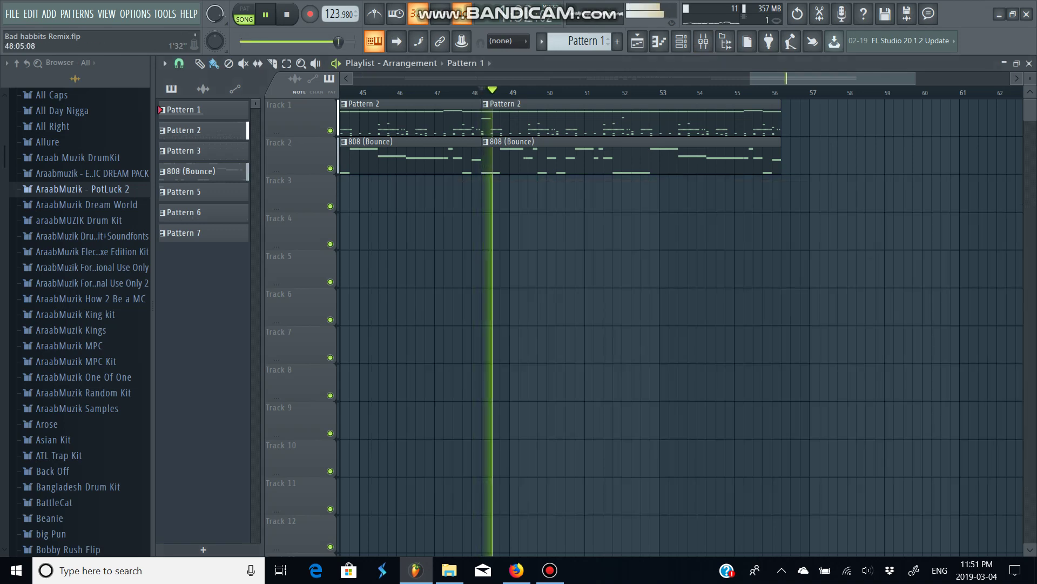
# Listen through the last Pattern 2 clip, widen the playlist view to the earlier sections, and stop playback.
pyautogui.scroll(2, 482, 92)
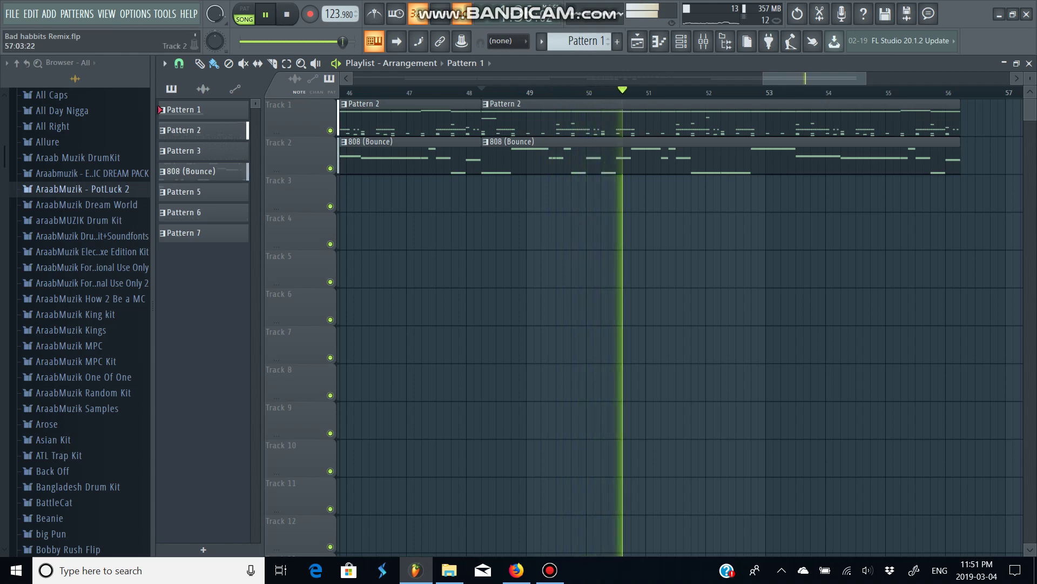
pyautogui.press('pagedown')
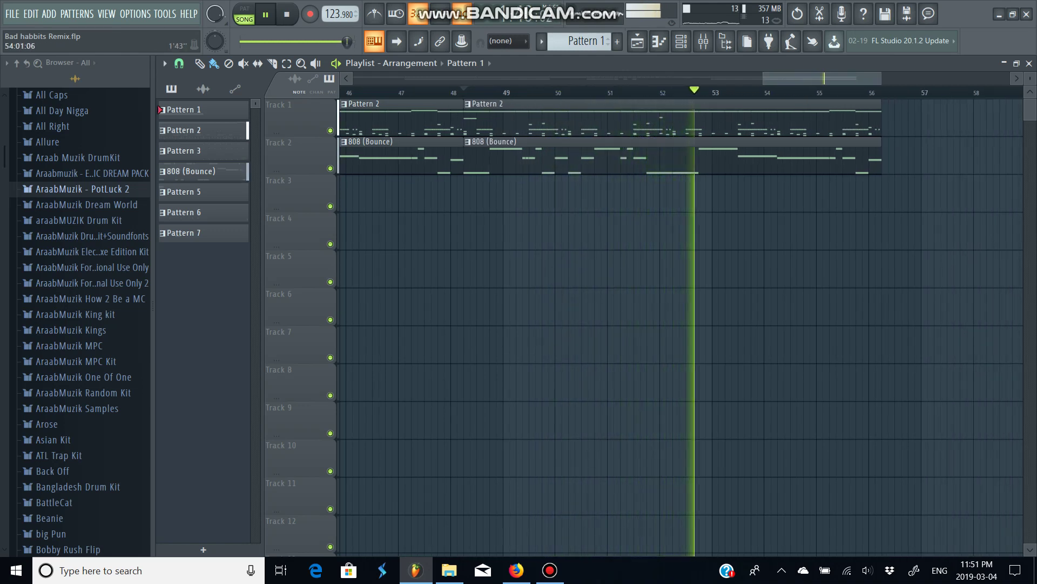
pyautogui.moveTo(764, 79); pyautogui.dragTo(480, 78)
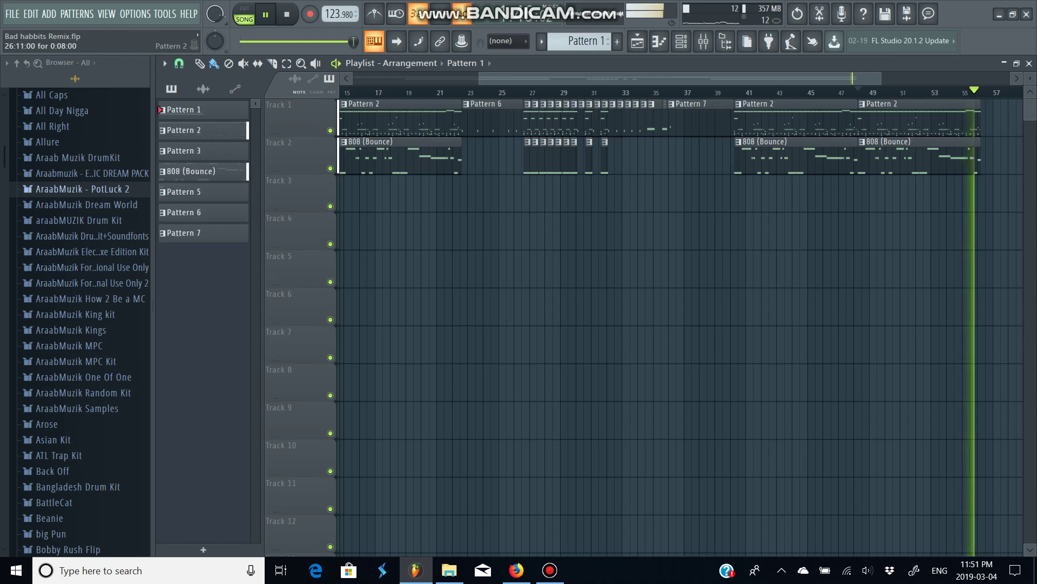
pyautogui.press('space')
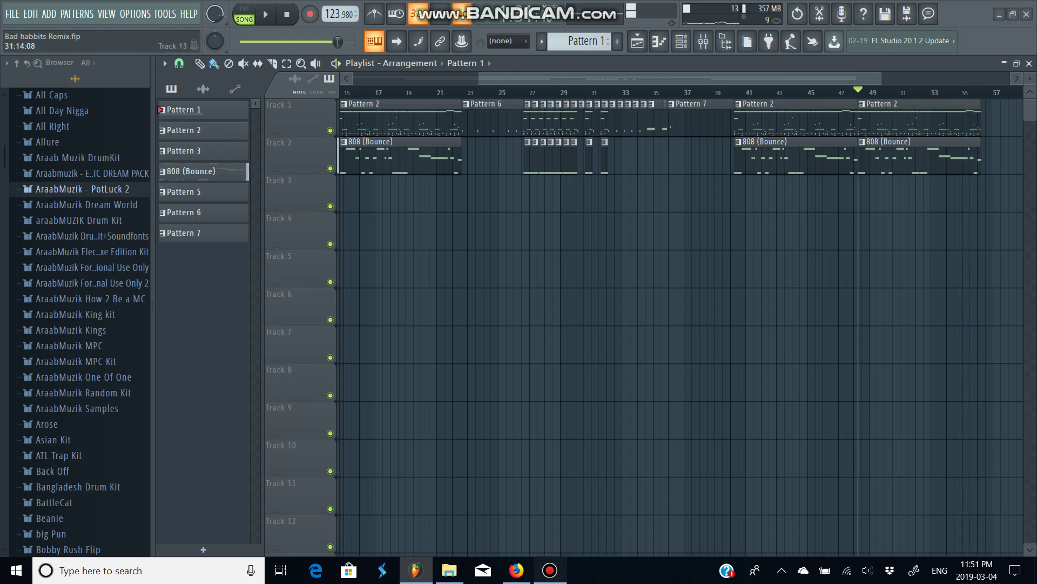